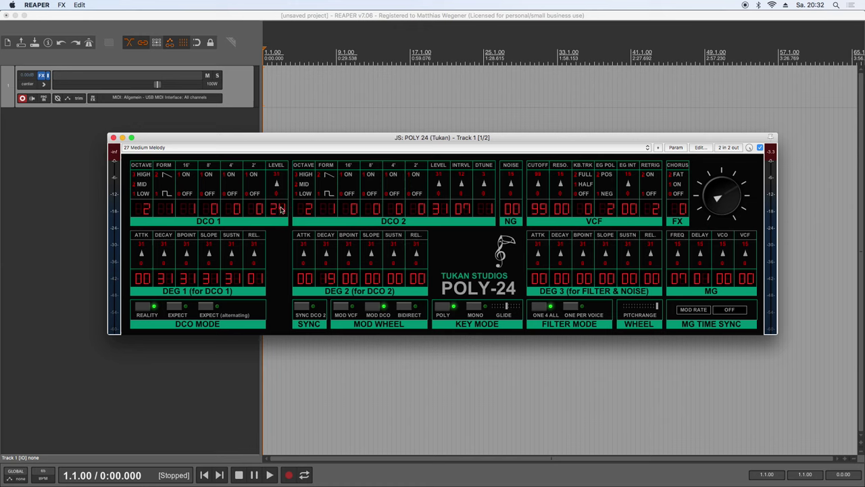
# - Set DCO 1 level to 26 and return DCO 2 interval and detune to 0
pyautogui.scroll(-1, 282, 210)
pyautogui.scroll(-1, 142, 211)
pyautogui.scroll(2, 458, 210)
pyautogui.scroll(3, 483, 211)
pyautogui.scroll(-1, 484, 211)
# - Add the 4' and 2' footages to DCO 1 and lower the VCF cutoff
pyautogui.click(236, 208)
pyautogui.click(258, 208)
pyautogui.moveTo(540, 209); pyautogui.dragTo(541, 171)
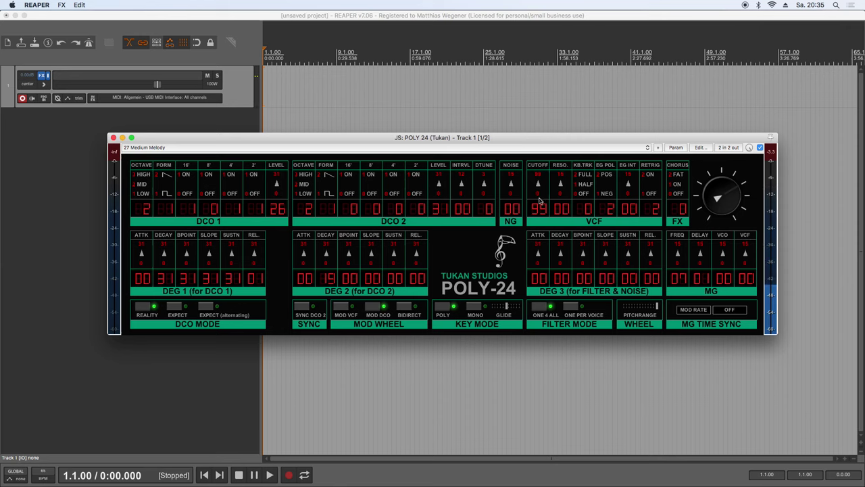
# - Sweep the cutoff, set resonance 09, and try keyboard tracking FULL, HALF, then off
pyautogui.moveTo(540, 214); pyautogui.dragTo(565, 181)
pyautogui.moveTo(541, 212); pyautogui.dragTo(587, 202)
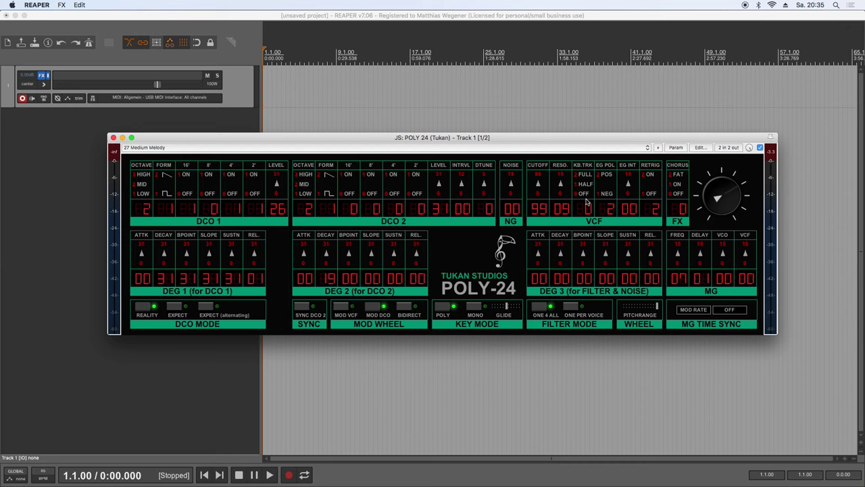
pyautogui.moveTo(587, 201); pyautogui.dragTo(580, 229)
pyautogui.moveTo(545, 214); pyautogui.dragTo(541, 250)
pyautogui.click(584, 212)
pyautogui.click(580, 211)
# - Shape DEG 3 with attack 28, decay 19, break point 25 and release 21
pyautogui.moveTo(539, 280); pyautogui.dragTo(543, 237)
pyautogui.moveTo(561, 278); pyautogui.dragTo(591, 223)
pyautogui.moveTo(616, 265); pyautogui.dragTo(627, 201)
pyautogui.moveTo(656, 277); pyautogui.dragTo(653, 227)
# - Raise VCF envelope intensity to 10, resonance to 15, and flip envelope polarity negative
pyautogui.moveTo(628, 172); pyautogui.dragTo(635, 191)
pyautogui.scroll(6, 568, 202)
pyautogui.moveTo(608, 179); pyautogui.dragTo(608, 195)
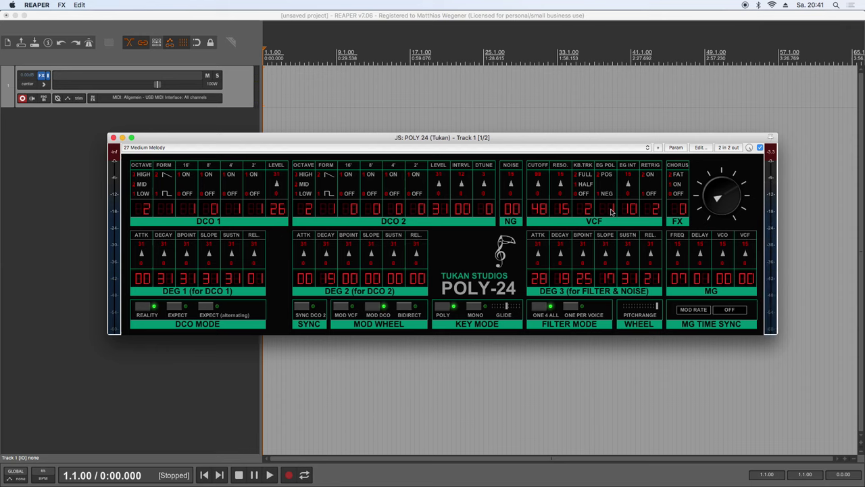
# - Return the VCF envelope polarity to positive and turn off envelope retrigger
pyautogui.click(611, 212)
pyautogui.click(658, 201)
# - Set MG frequency 08, delay 07 and VCF modulation depth 09
pyautogui.scroll(1, 686, 279)
pyautogui.moveTo(706, 289); pyautogui.dragTo(709, 255)
pyautogui.moveTo(742, 284); pyautogui.dragTo(745, 238)
# - Check the MG rate and time-sync choices, keep sync off, and slightly lower pitch-bend range
pyautogui.click(701, 313)
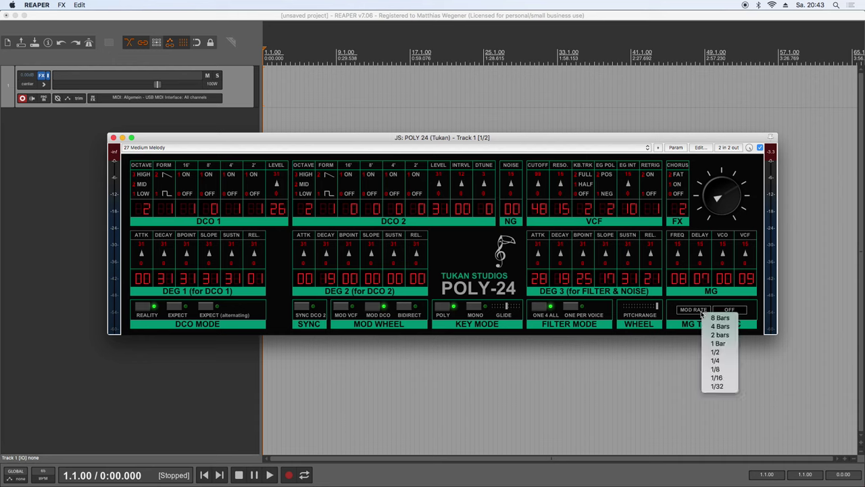
pyautogui.click(696, 320)
pyautogui.click(731, 310)
pyautogui.click(715, 328)
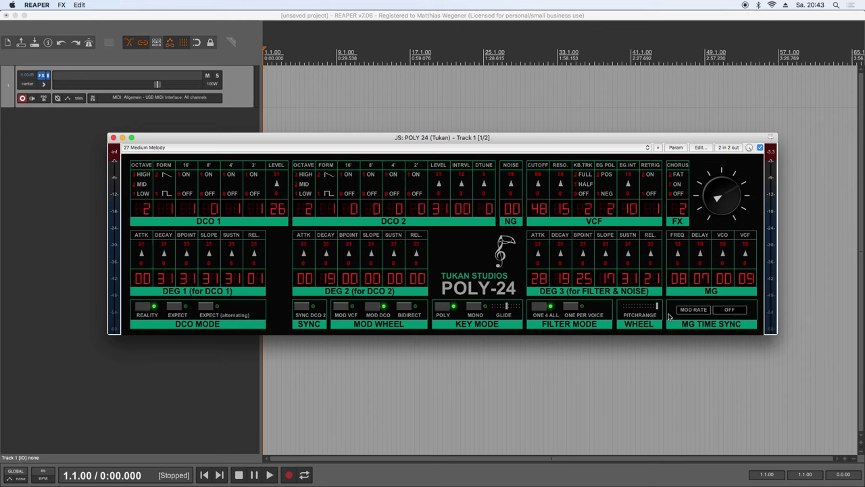
pyautogui.moveTo(658, 307)
pyautogui.mouseDown()
pyautogui.moveTo(634, 309)
pyautogui.moveTo(661, 309)
pyautogui.mouseUp()
# - Use one filter envelope per voice, switch key mode to mono, and nudge the glide
pyautogui.click(580, 325)
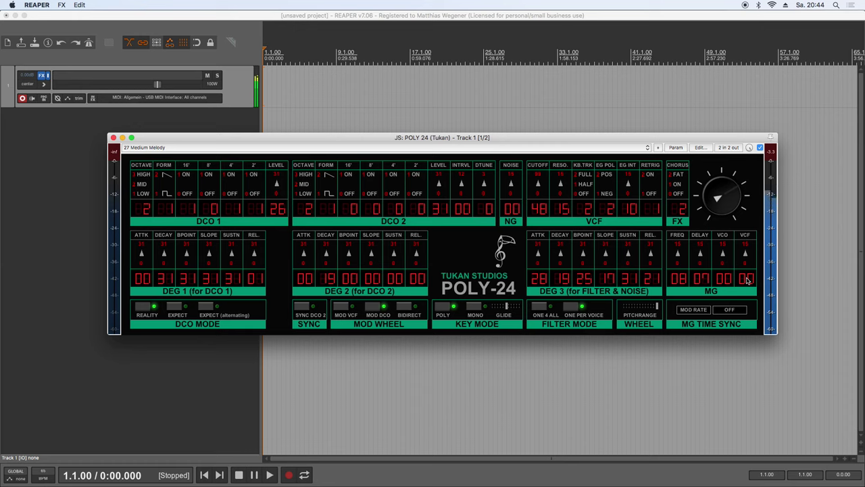
pyautogui.click(475, 308)
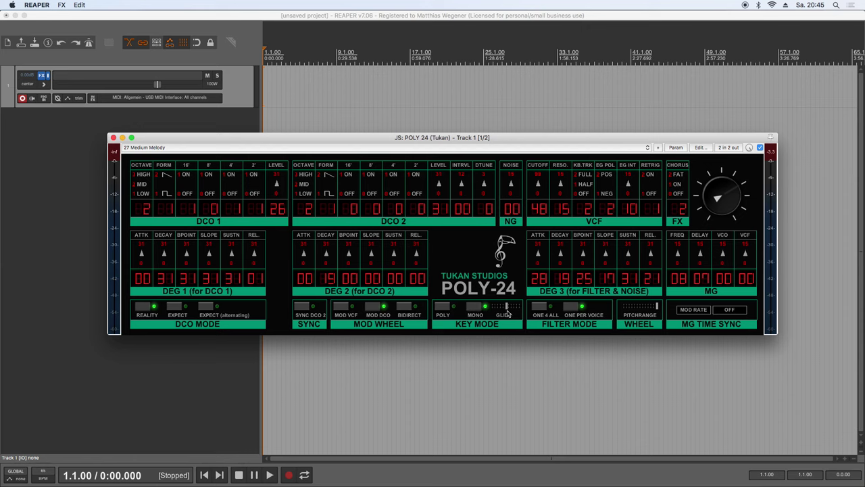
pyautogui.moveTo(507, 308); pyautogui.dragTo(511, 308)
# - Try mod wheel routings VCF and DCO, settle on bidirectional, and sync DCO 2
pyautogui.click(344, 307)
pyautogui.click(374, 308)
pyautogui.click(408, 308)
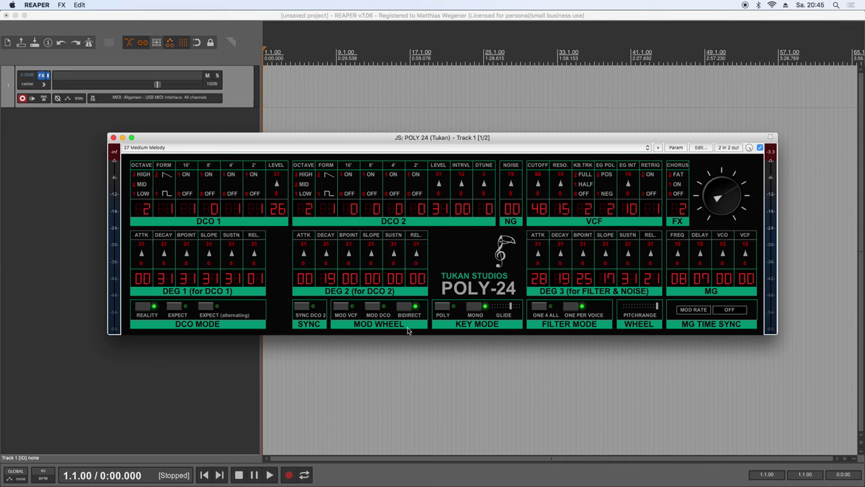
pyautogui.click(302, 308)
# - Float the Oscilloscope Meter from Track 1's FX chain and close the chain window
pyautogui.moveTo(268, 139); pyautogui.dragTo(177, 252)
pyautogui.click(43, 75)
pyautogui.doubleClick(114, 268)
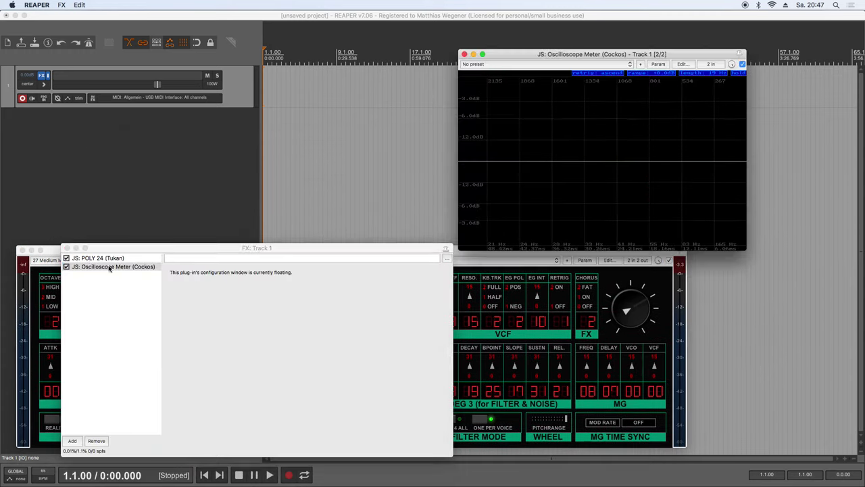
pyautogui.click(67, 248)
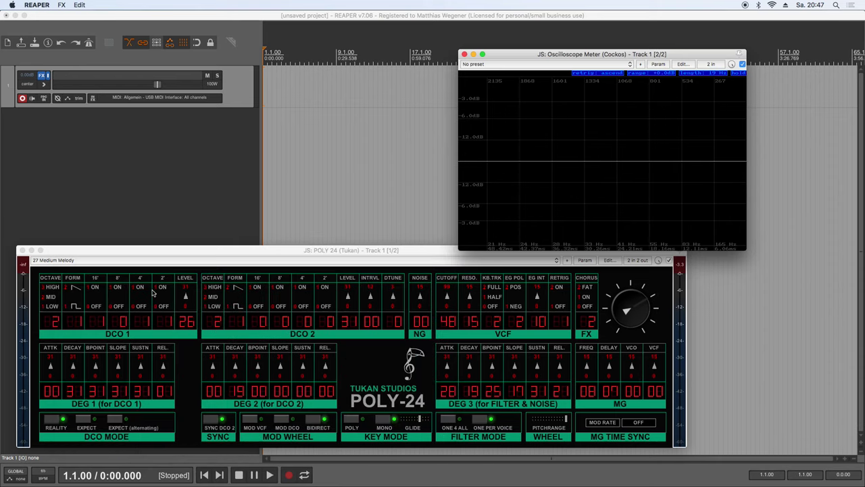
# - Turn off DCO 1's 4' and 2', switch it to square, and choose EXPECT mode
pyautogui.click(145, 298)
pyautogui.click(165, 305)
pyautogui.click(73, 305)
pyautogui.click(93, 419)
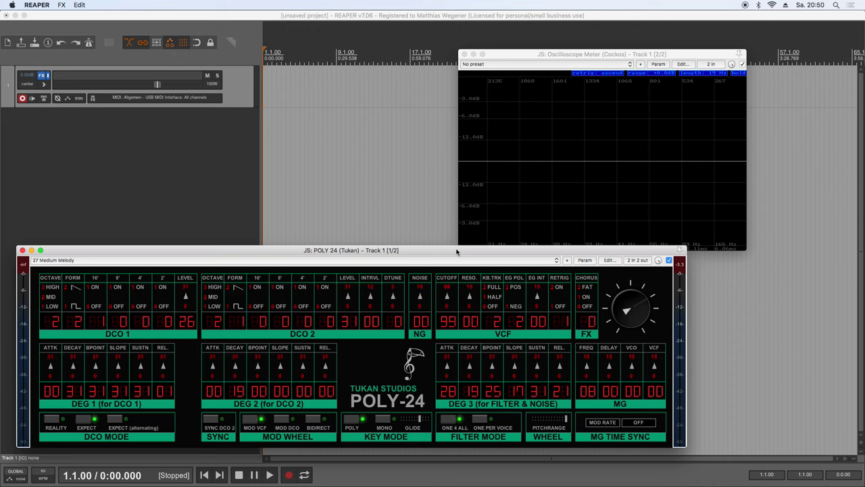
# - Compare DCO modes on the oscilloscope: REALITY, EXPECT, then back to REALITY
pyautogui.click(54, 421)
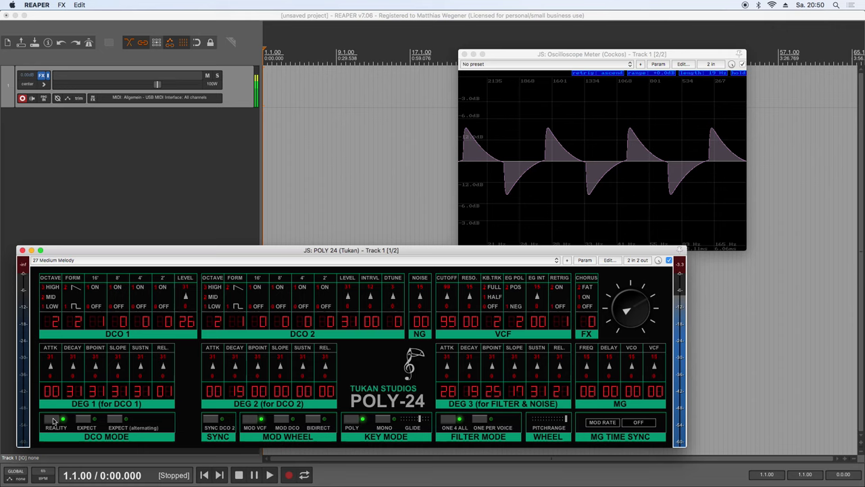
pyautogui.click(87, 421)
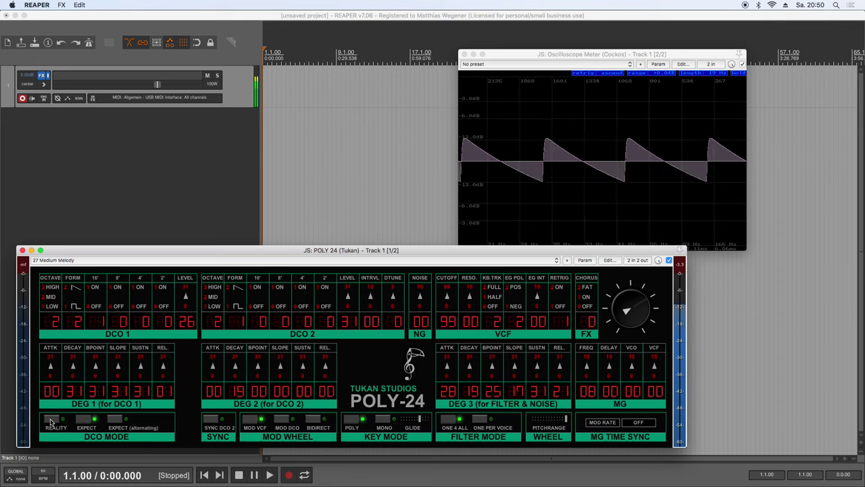
pyautogui.click(50, 421)
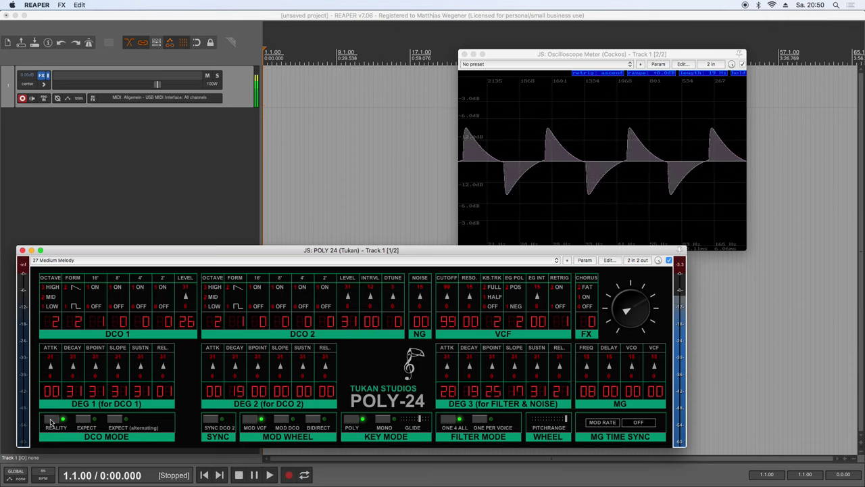
# - Choose the alternating EXPECT DCO mode for a sharp-edged sawtooth
pyautogui.click(114, 419)
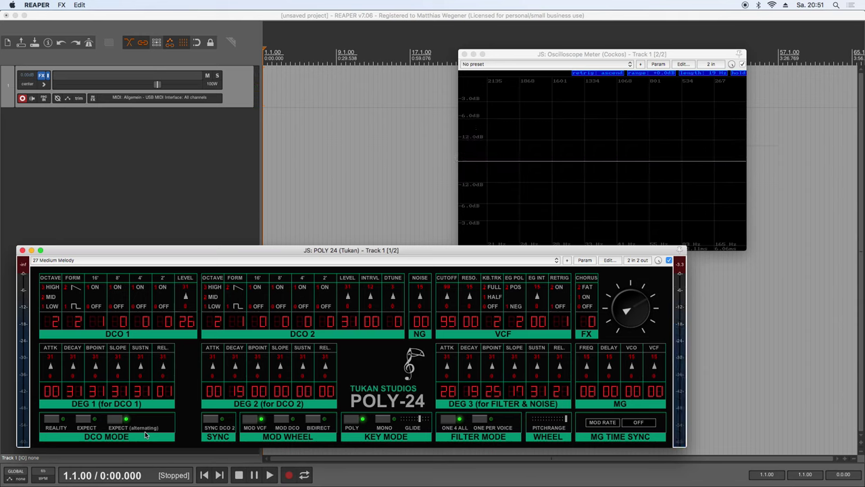
# - Return POLY-24's DCO mode to REALITY, leaving DCO 1 at waveform 2 and level 26
pyautogui.click(52, 419)
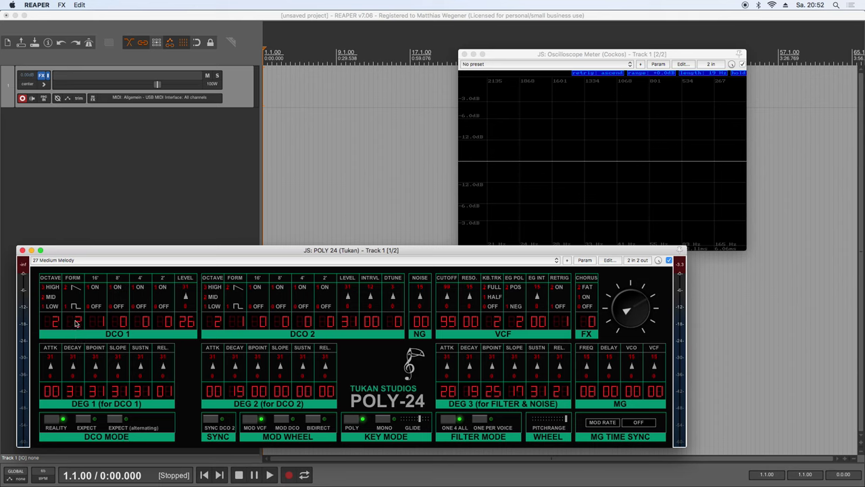
# - Try DCO 1 form 1 and EXPECT mode, then restore REALITY and form 2 with all four footages
pyautogui.moveTo(79, 313); pyautogui.dragTo(79, 333)
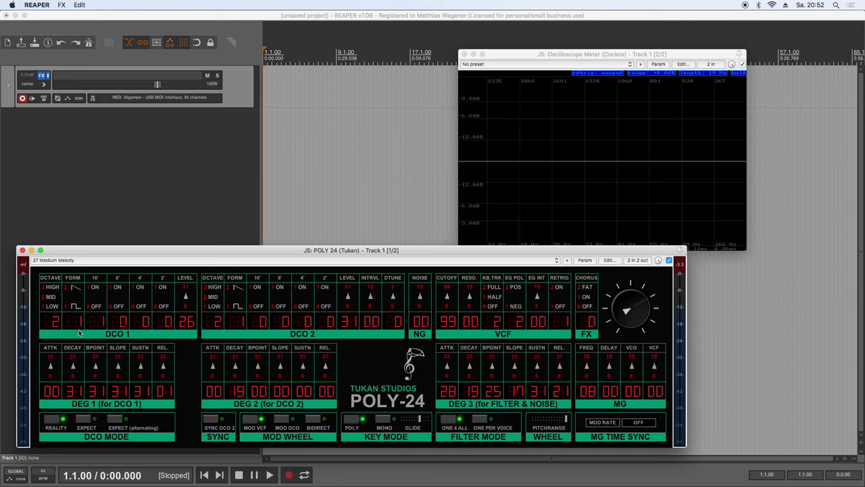
pyautogui.click(86, 423)
pyautogui.click(53, 419)
pyautogui.click(78, 322)
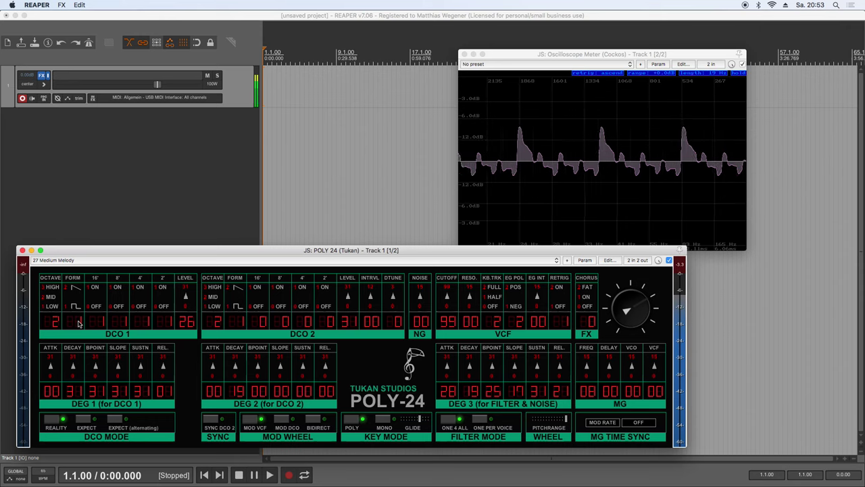
pyautogui.click(79, 322)
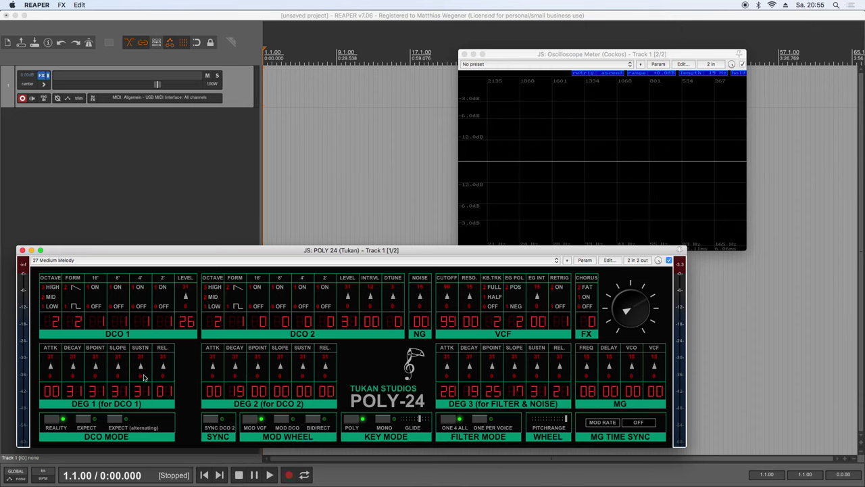
# - Audition the 18 Sweet Dreams and Sync Lead presets, then load Accordion
pyautogui.click(95, 261)
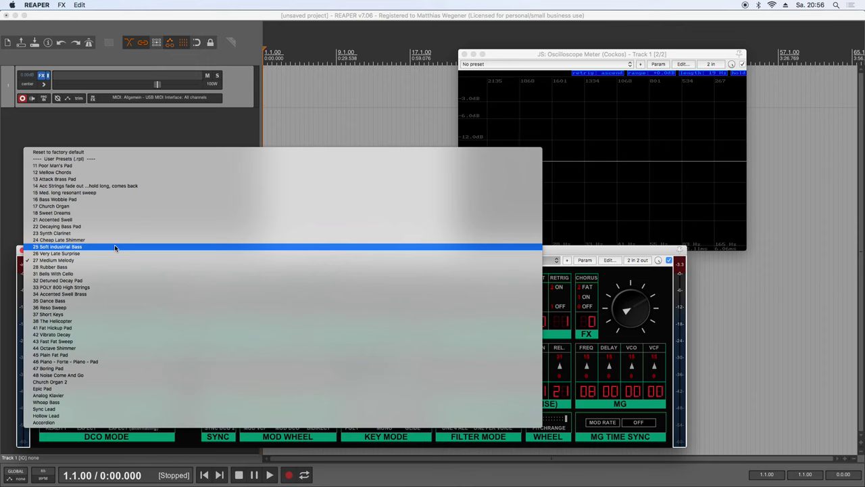
pyautogui.click(108, 213)
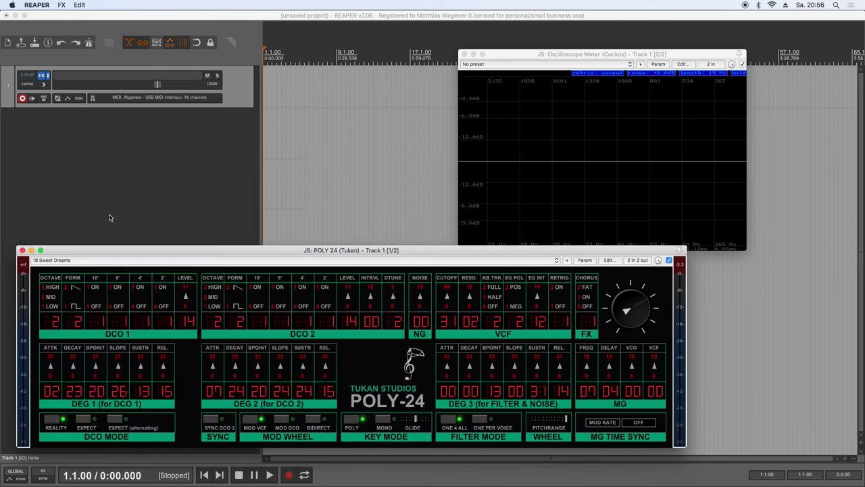
pyautogui.click(79, 263)
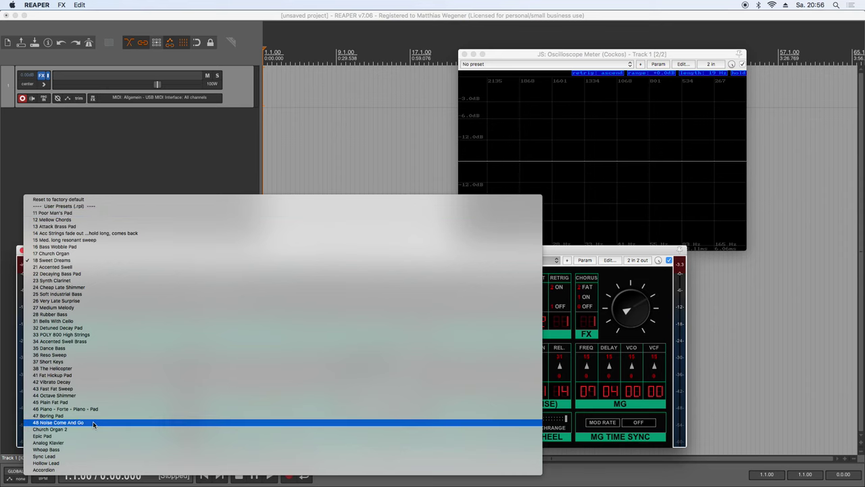
pyautogui.click(100, 456)
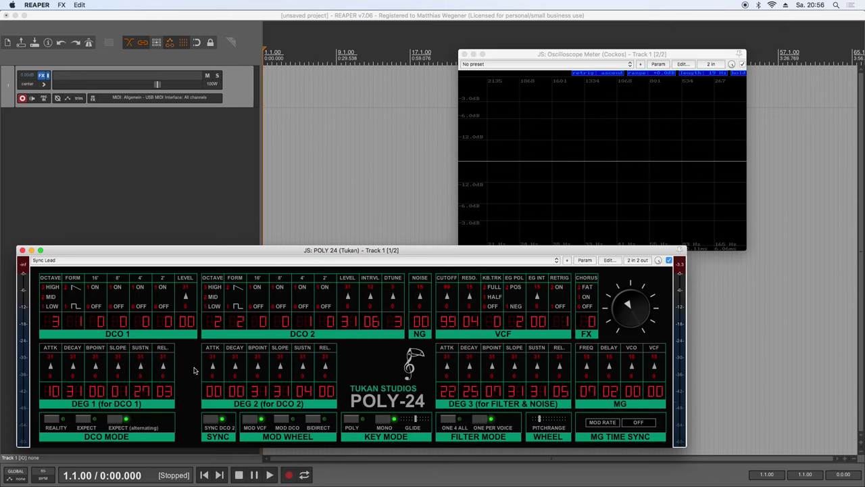
pyautogui.click(193, 261)
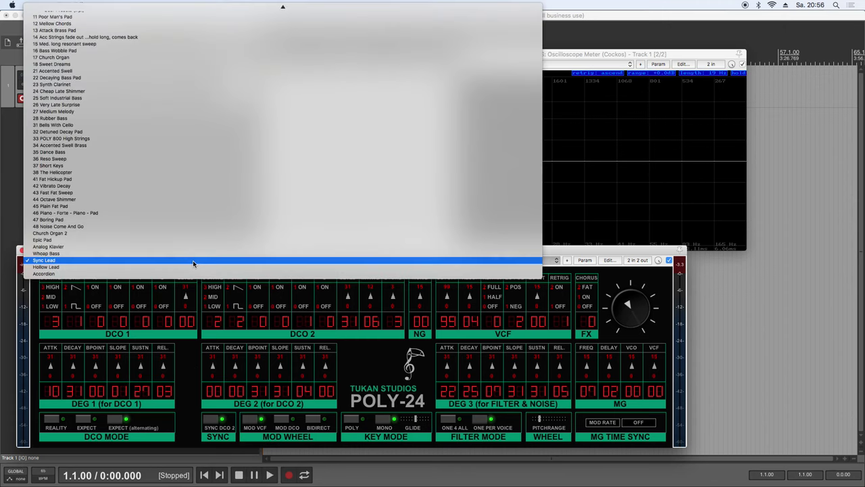
pyautogui.click(191, 273)
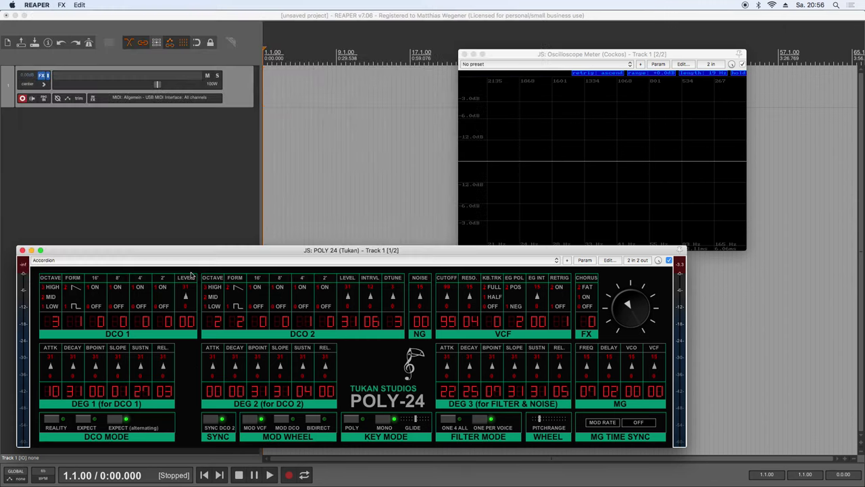